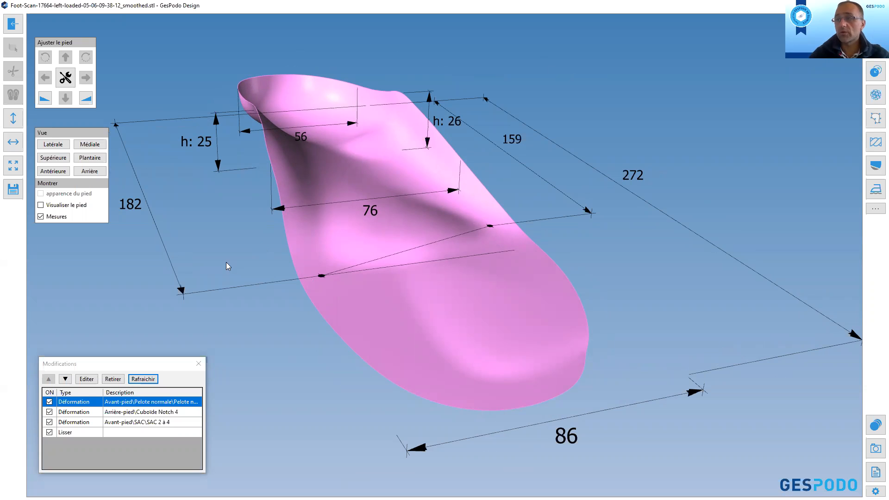
Step: Compare the insole with and without the foot display, and with the SAC 2 à 4 deformation switched off and on again
{"action": "left_click", "coordinate": [41, 205]}
{"action": "left_click", "coordinate": [40, 205]}
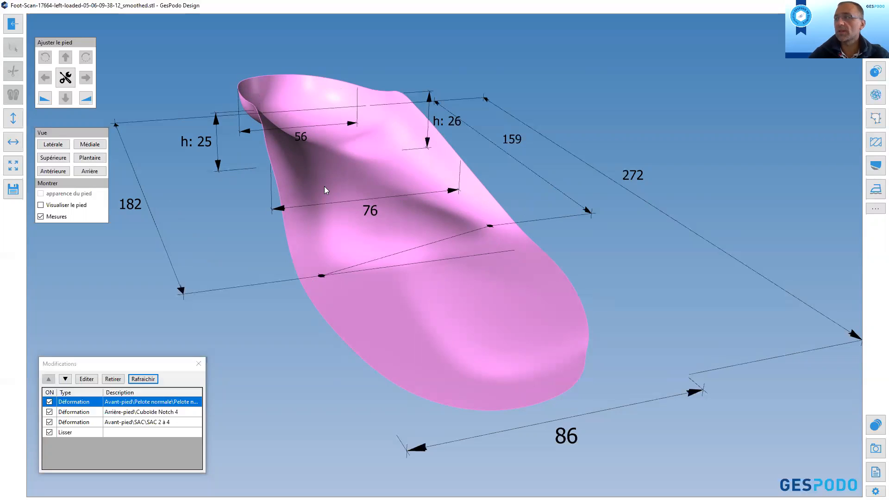
{"action": "mouse_move", "coordinate": [366, 299]}
{"action": "middle_mouse_down"}
{"action": "mouse_move", "coordinate": [307, 293]}
{"action": "mouse_move", "coordinate": [333, 290]}
{"action": "middle_mouse_up"}
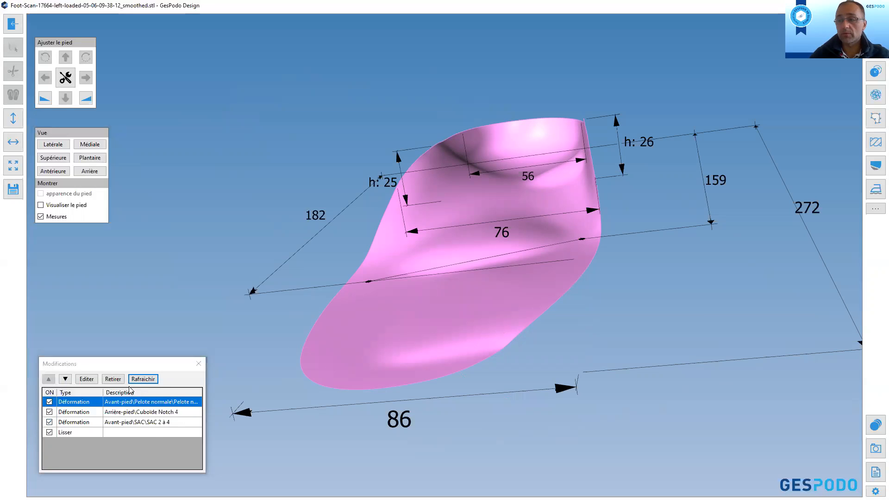
{"action": "left_click", "coordinate": [49, 423]}
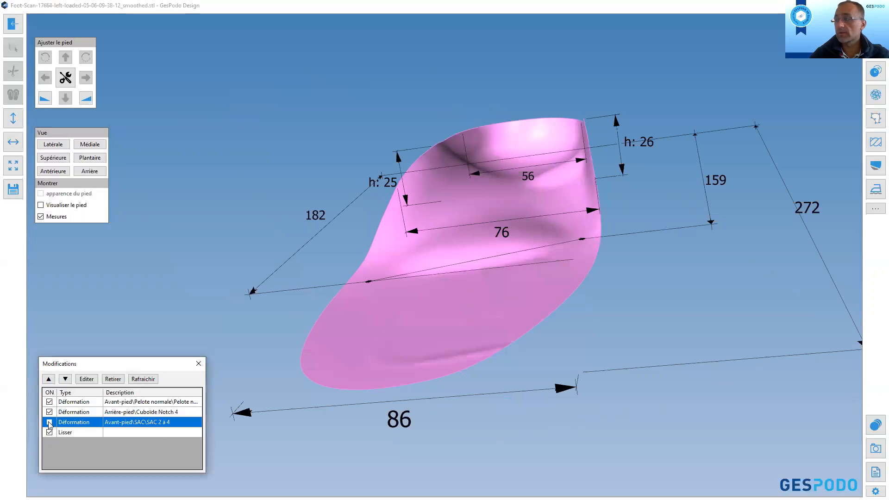
{"action": "left_click", "coordinate": [49, 423]}
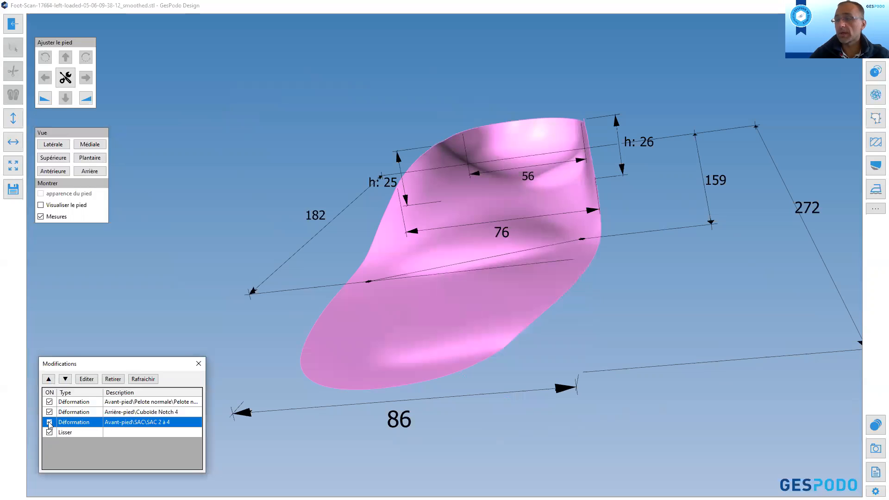
Step: Start saving the insole under a new name and create a desktop folder called "Semelles a fabriquer Gespodo" for it
{"action": "left_click", "coordinate": [14, 190]}
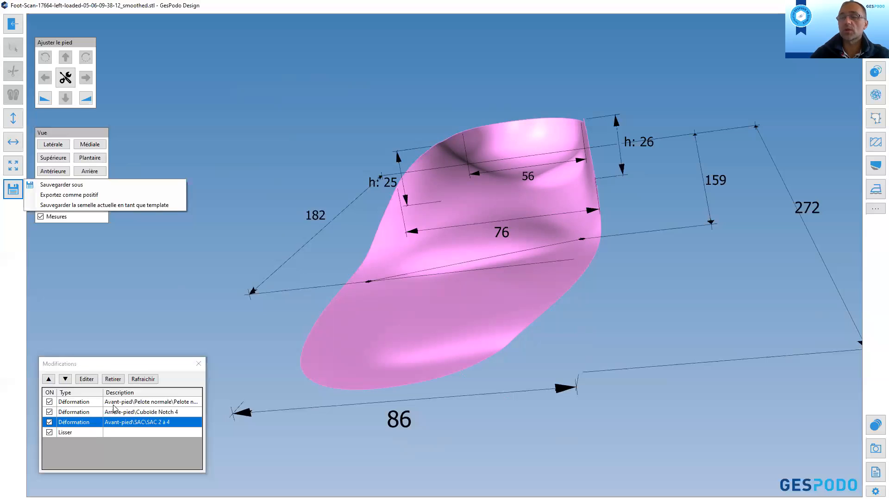
{"action": "left_click", "coordinate": [63, 186]}
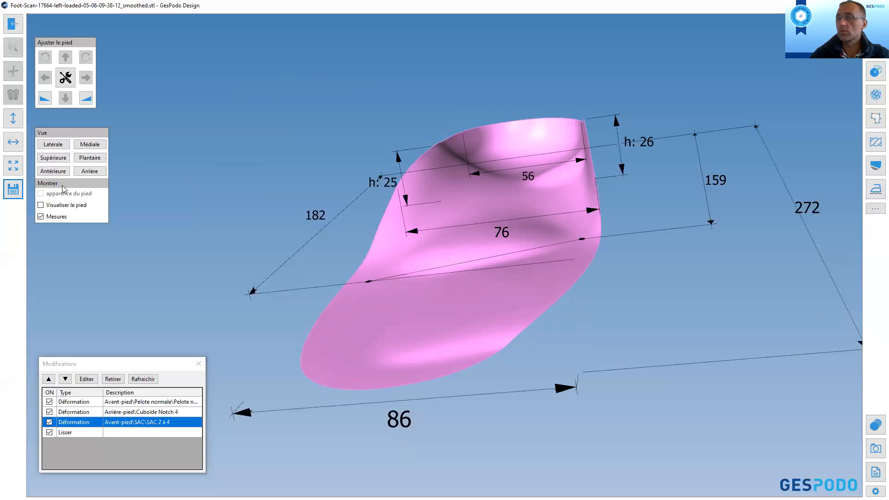
{"action": "scroll", "coordinate": [25, 122], "scroll_direction": "up", "scroll_amount": 1}
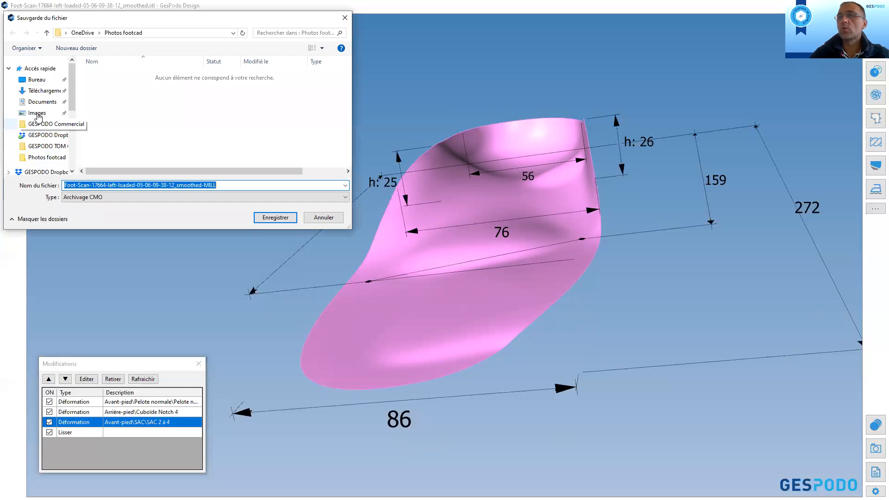
{"action": "left_click", "coordinate": [37, 80]}
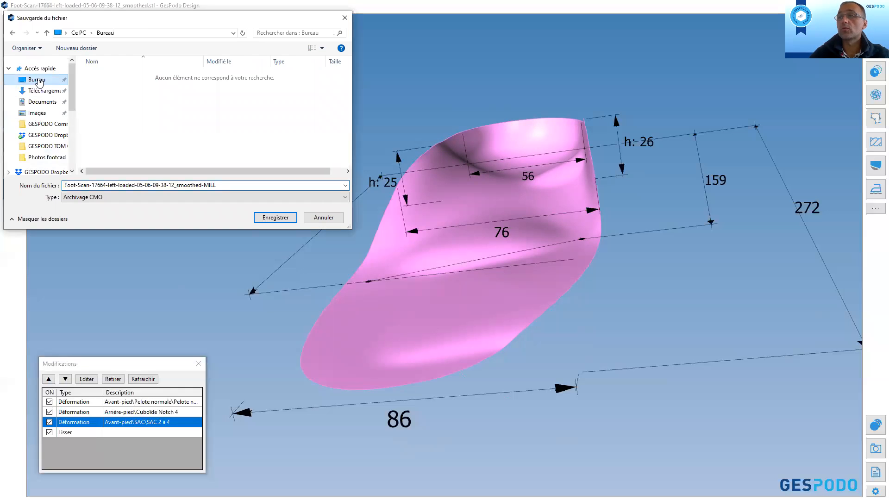
{"action": "right_click", "coordinate": [140, 101]}
{"action": "mouse_move", "coordinate": [178, 222]}
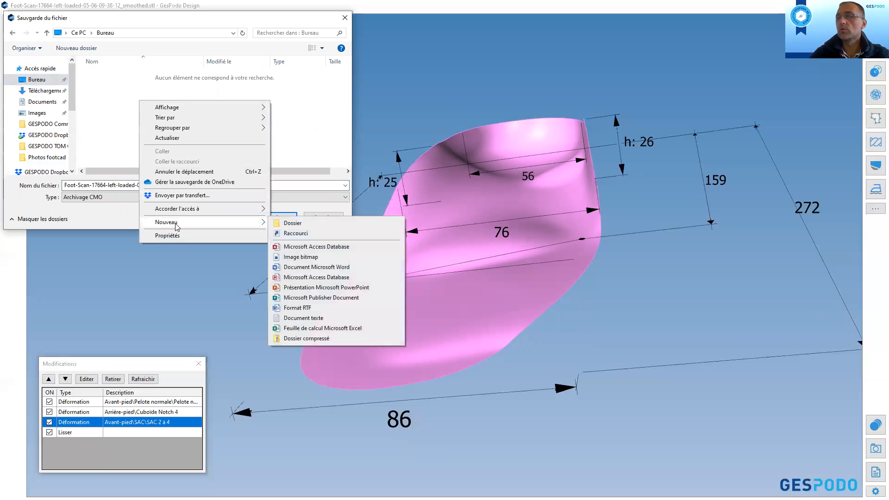
{"action": "left_click", "coordinate": [293, 223]}
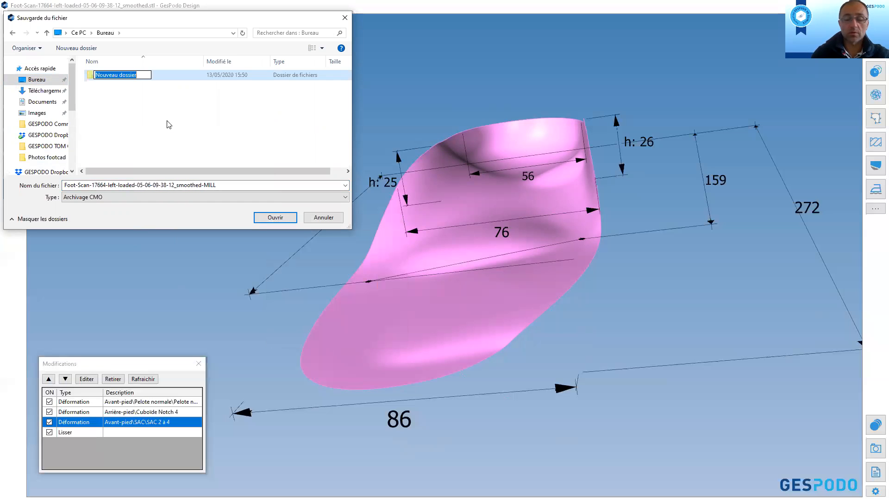
{"action": "type", "text": "Sem"}
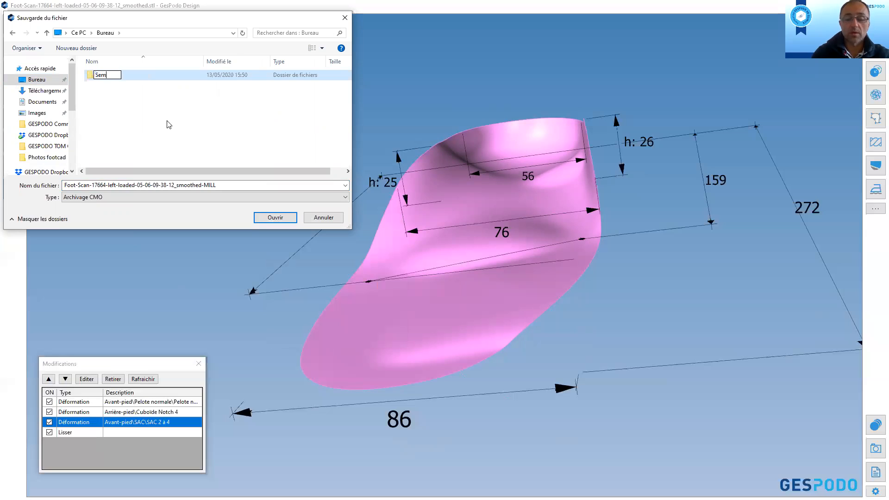
{"action": "type", "text": "elles a "}
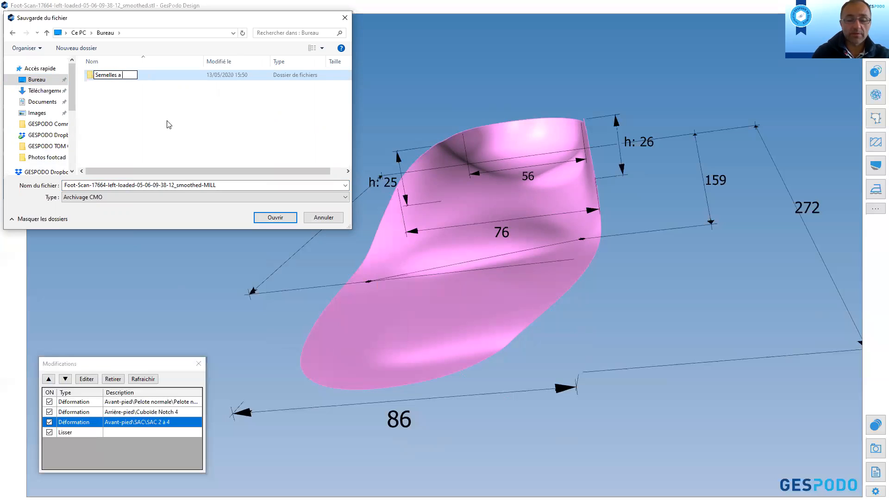
{"action": "type", "text": "fabrique "}
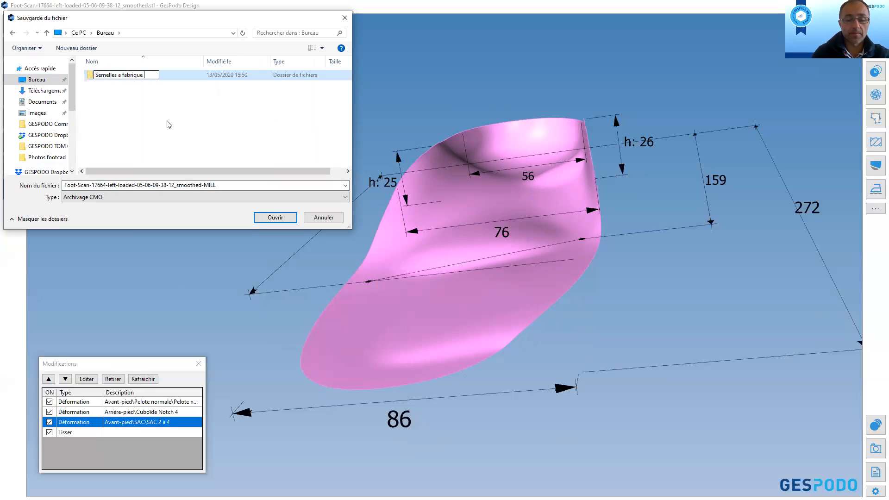
{"action": "type", "text": "r Gespodo"}
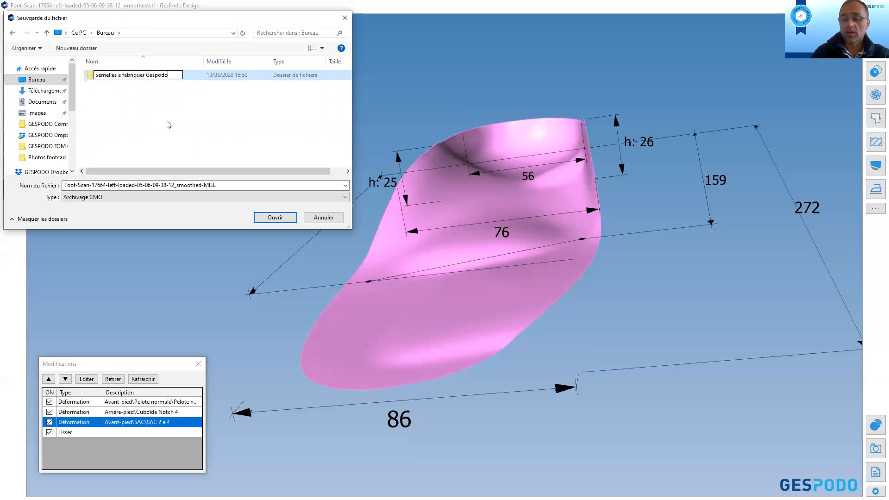
{"action": "key", "text": "Return"}
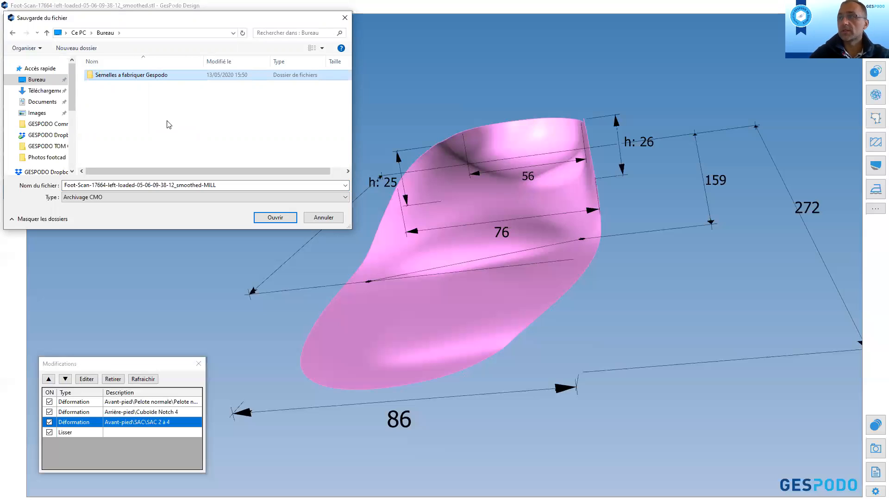
Step: Save the insole in the new folder as a CMO archive, named with the patient's first name followed by "PG 20200510"
{"action": "double_click", "coordinate": [131, 76]}
{"action": "double_click", "coordinate": [231, 185]}
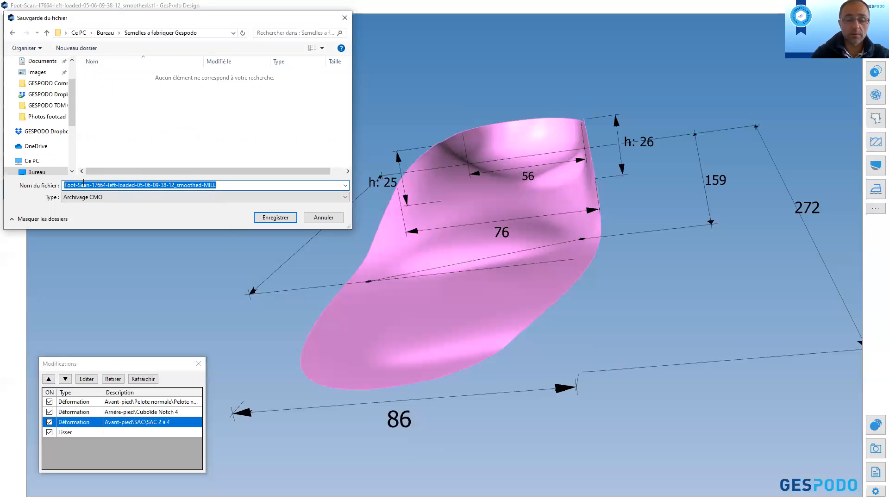
{"action": "type", "text": "Th"}
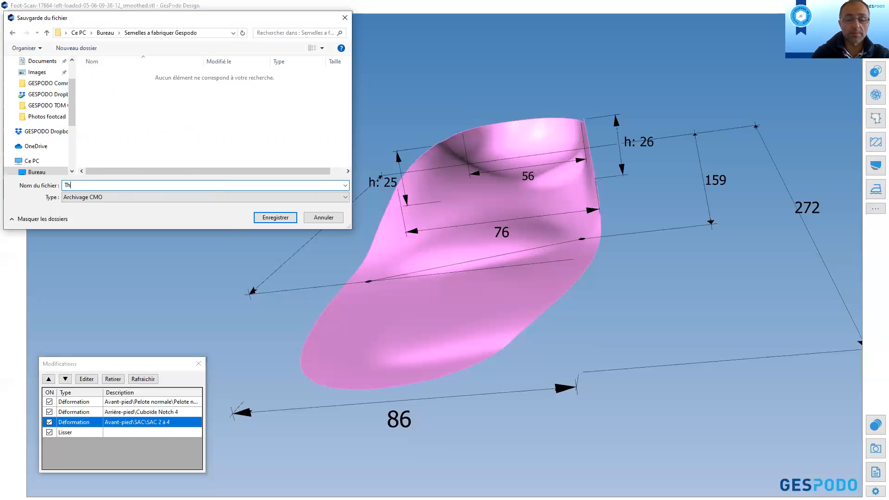
{"action": "type", "text": "omas PG 20200510"}
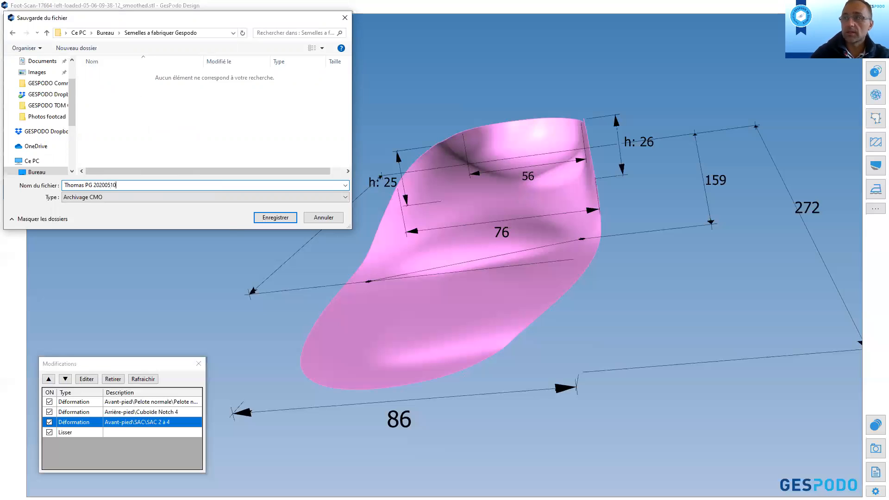
{"action": "left_click", "coordinate": [274, 218]}
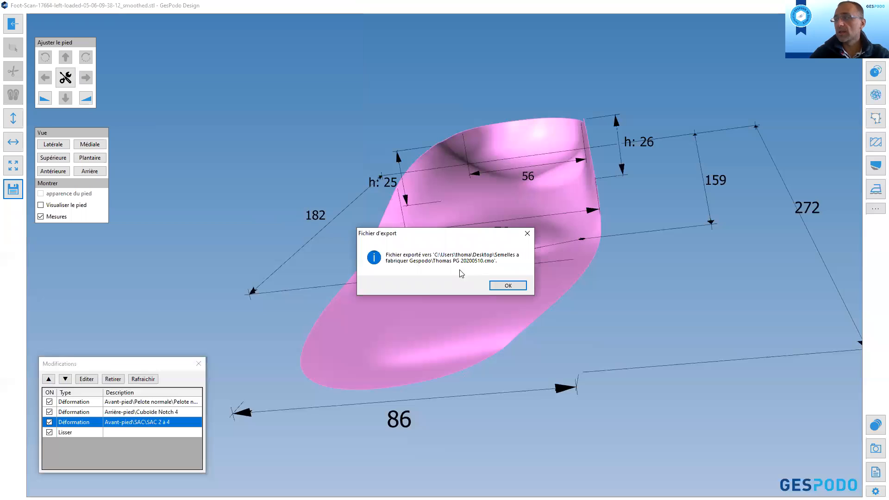
{"action": "left_click", "coordinate": [508, 286]}
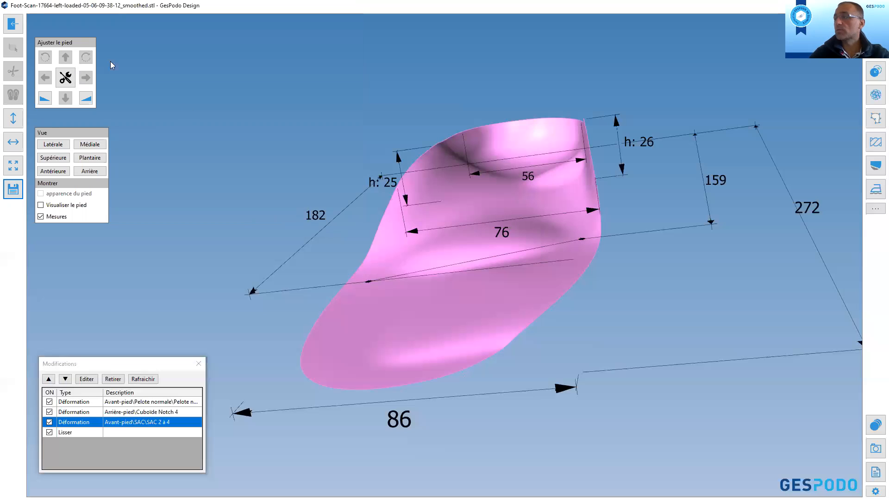
Step: Load the saved CMO insole file from the desktop folder "Semelles a fabriquer Gespodo"
{"action": "left_click", "coordinate": [16, 27]}
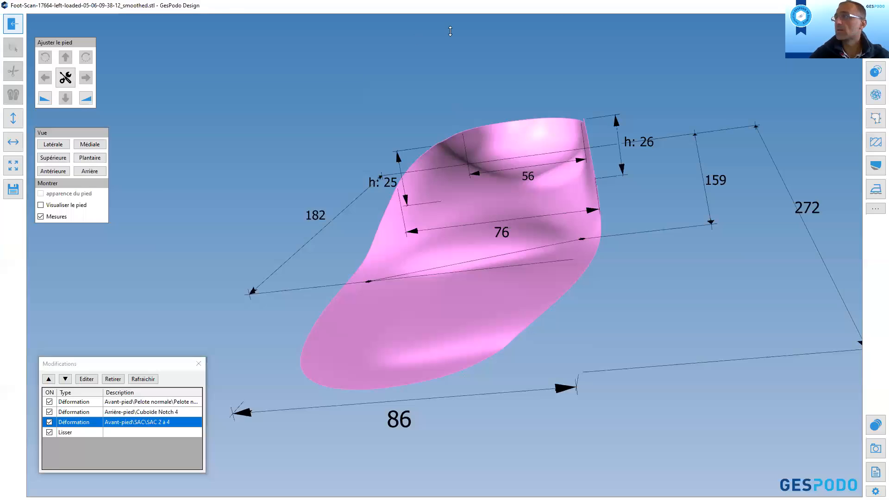
{"action": "left_click", "coordinate": [529, 51]}
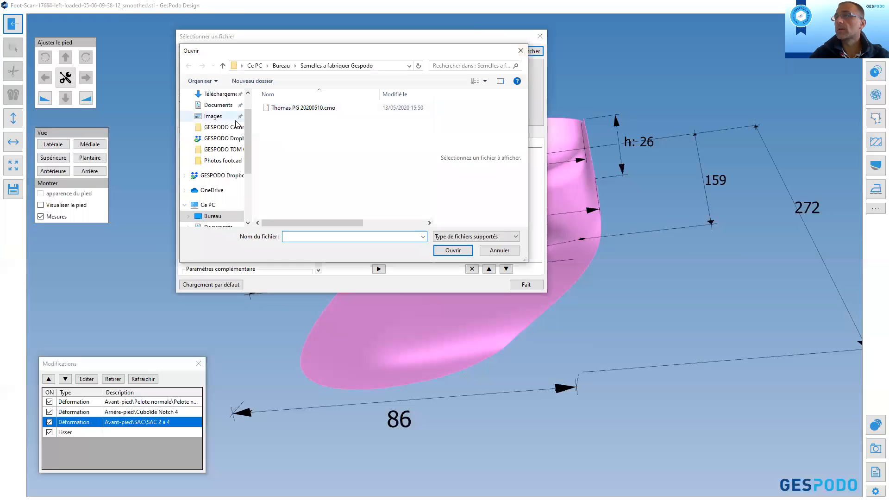
{"action": "scroll", "coordinate": [237, 123], "scroll_direction": "up", "scroll_amount": 2}
{"action": "left_click", "coordinate": [215, 113]}
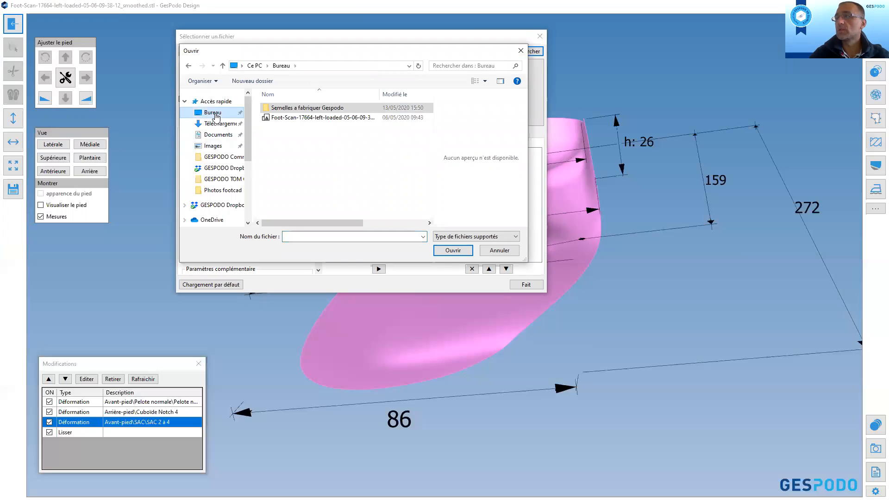
{"action": "double_click", "coordinate": [313, 110]}
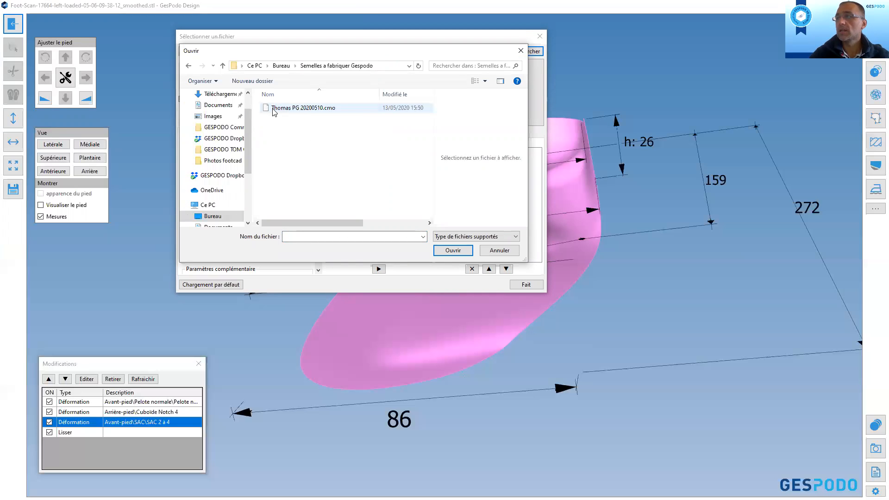
{"action": "left_click", "coordinate": [305, 114]}
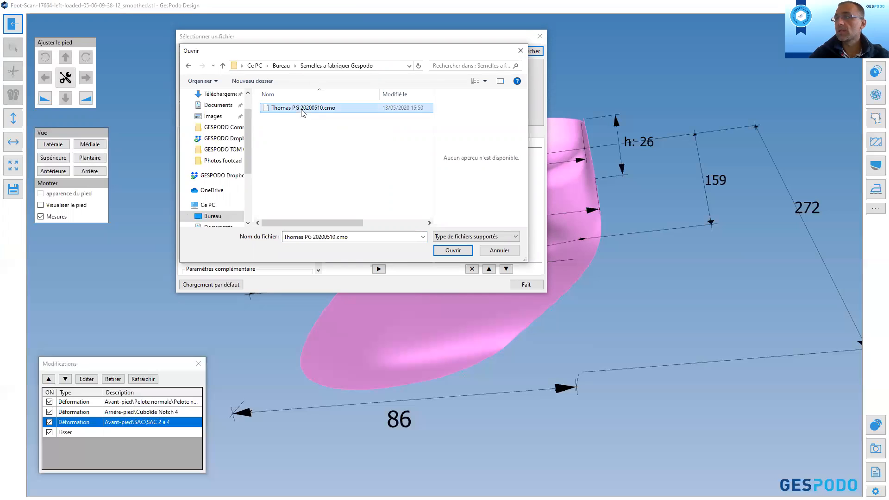
{"action": "left_click", "coordinate": [449, 251]}
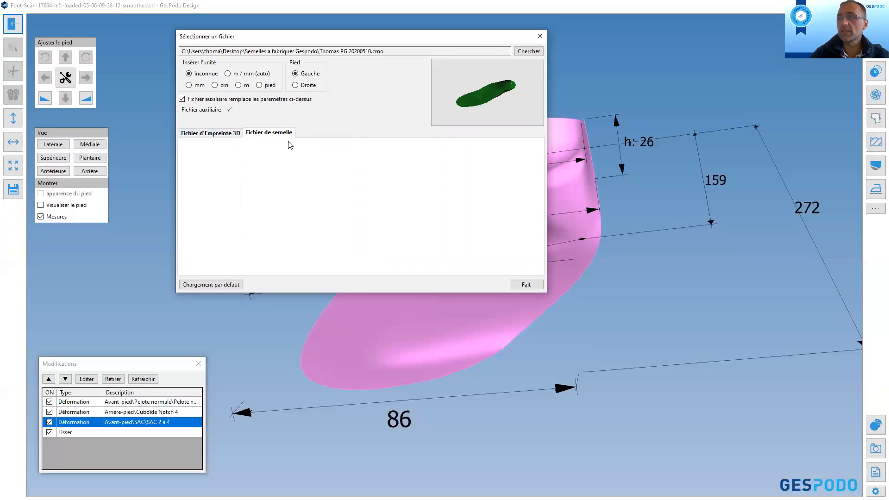
{"action": "left_click", "coordinate": [527, 285]}
{"action": "middle_click_drag", "start_coordinate": [445, 256], "coordinate": [486, 239]}
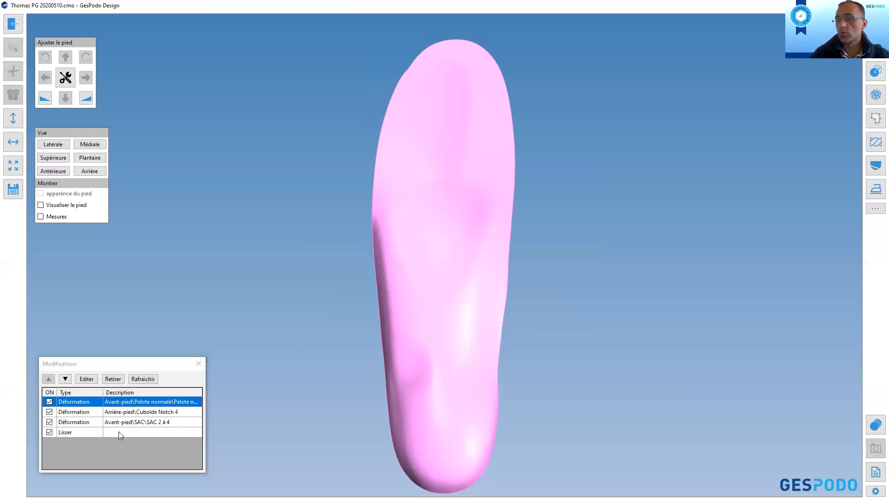
Step: Check that the reloaded insole's Cuboide Notch 4 and Pelote normale deformations can be switched off and on again
{"action": "left_click", "coordinate": [49, 412]}
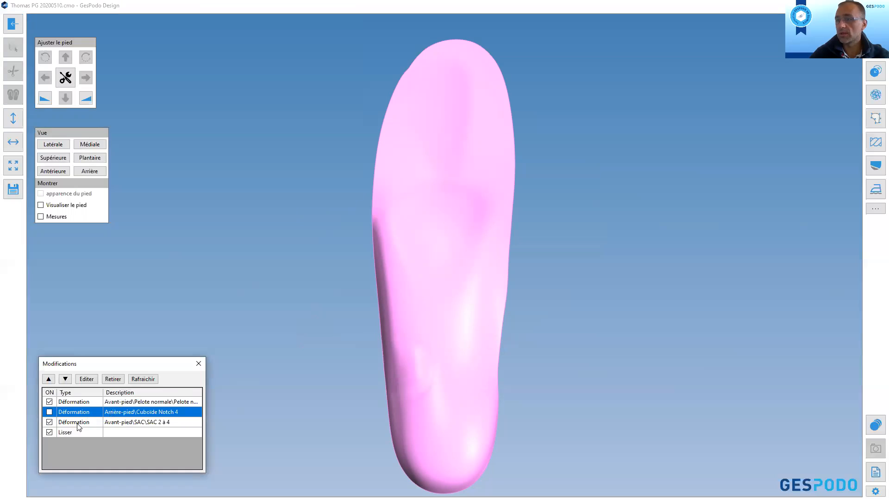
{"action": "left_click", "coordinate": [50, 402]}
{"action": "left_click", "coordinate": [50, 402]}
{"action": "left_click", "coordinate": [50, 412]}
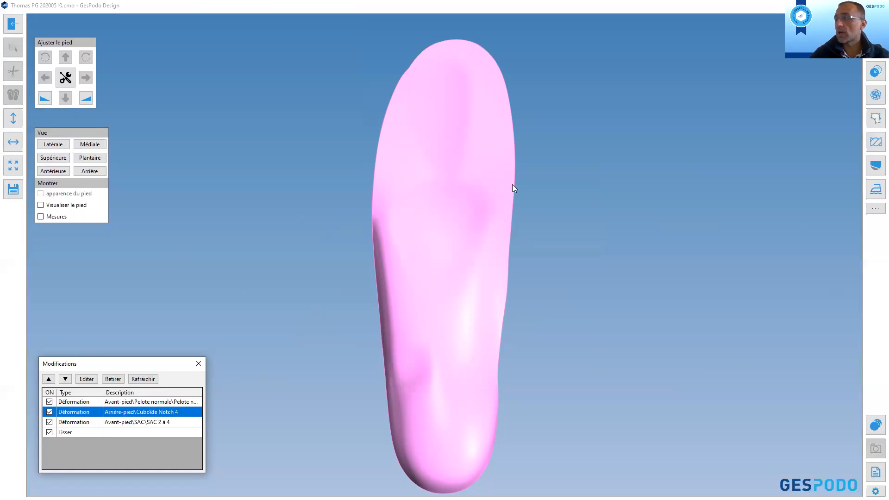